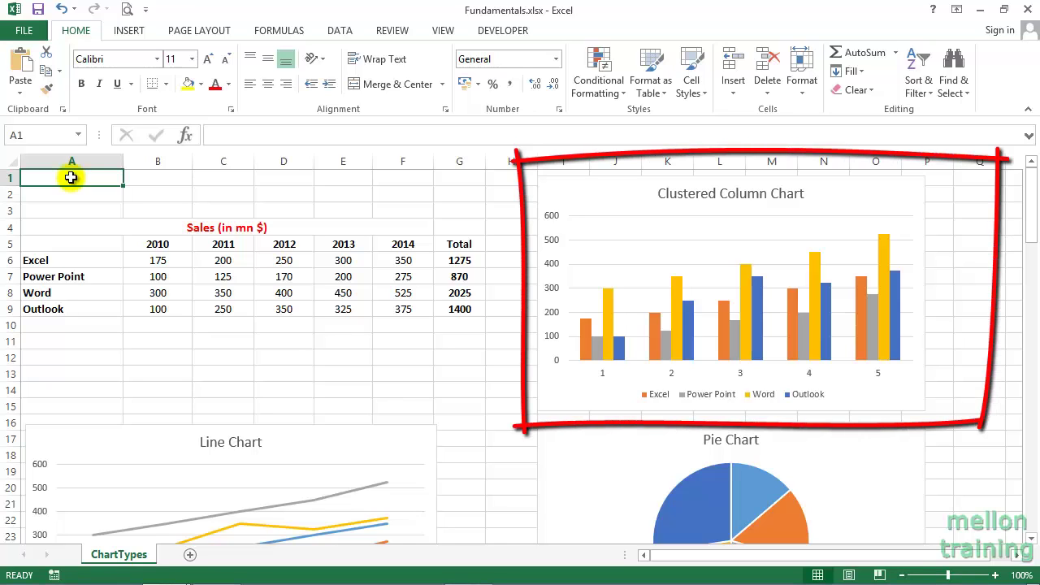
Select the Clustered Column, Line and Pie example charts one after another
{"action": "left_click", "coordinate": [567, 185]}
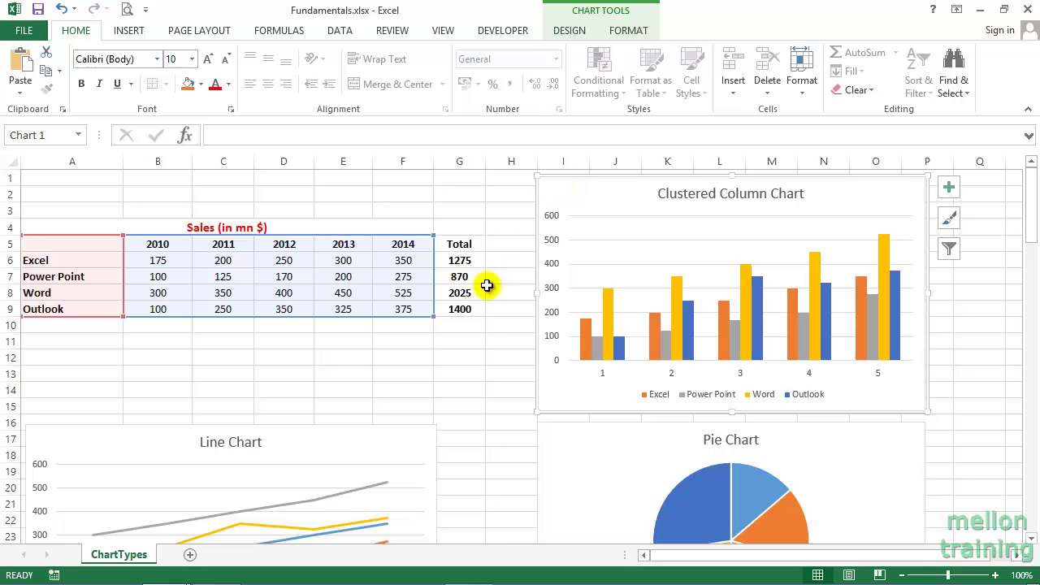
{"action": "scroll", "coordinate": [456, 422], "scroll_direction": "down", "scroll_amount": 4}
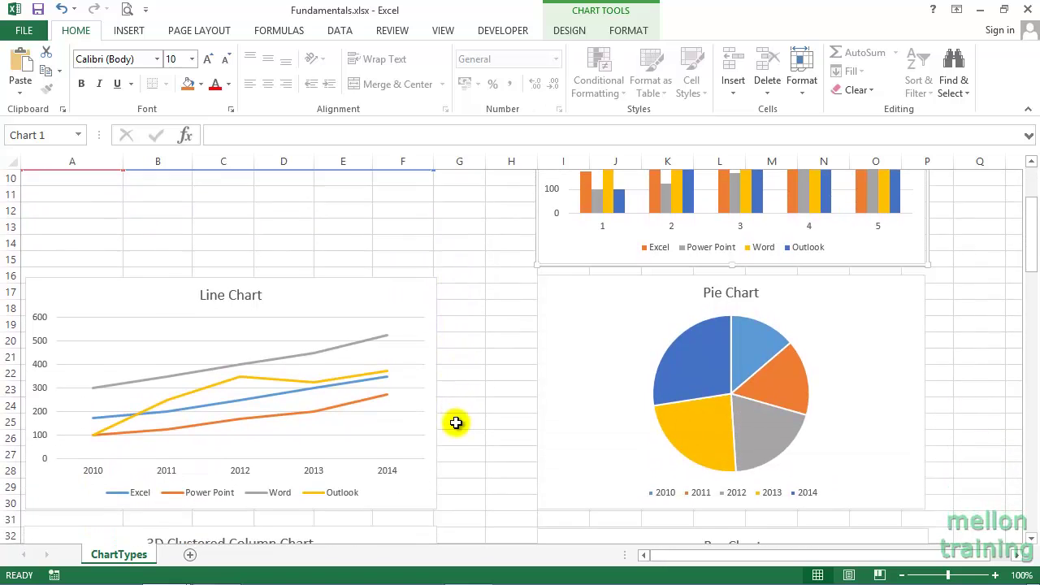
{"action": "left_click", "coordinate": [413, 244]}
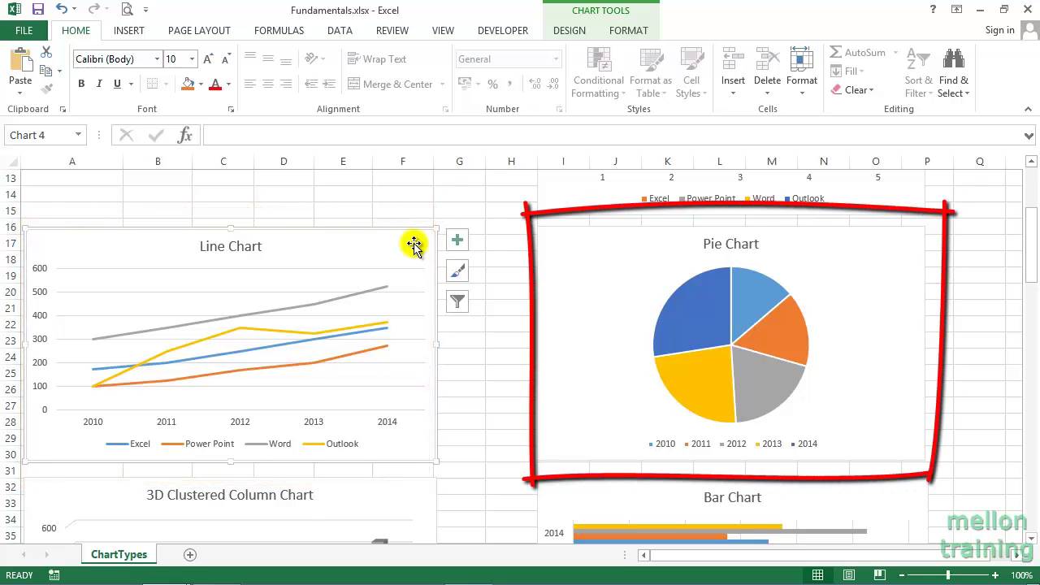
{"action": "left_click", "coordinate": [553, 240]}
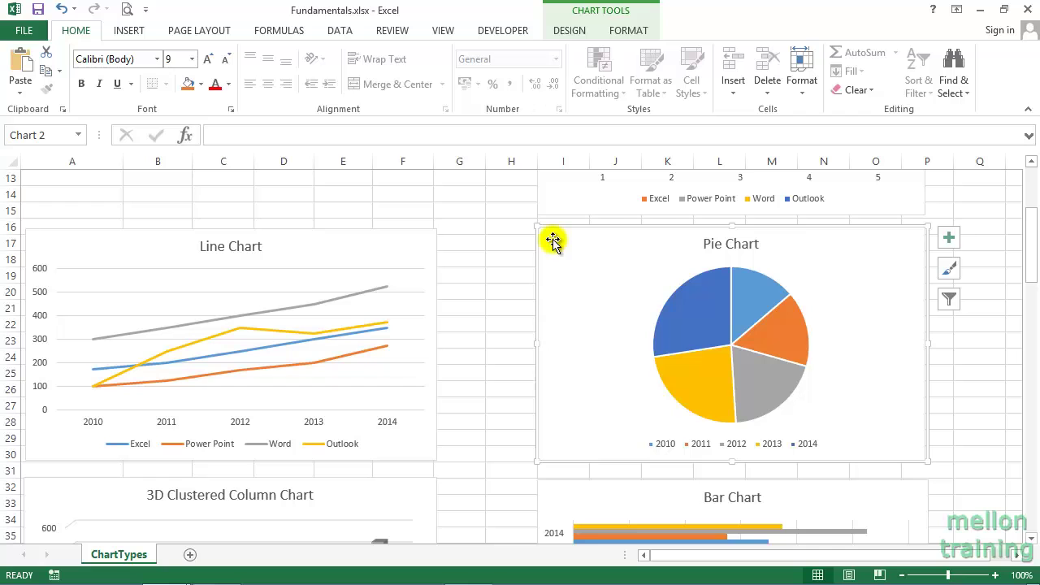
Select the Bar Chart, then move further down the sheet toward the Area and Scatter charts
{"action": "scroll", "coordinate": [483, 316], "scroll_direction": "down", "scroll_amount": 2}
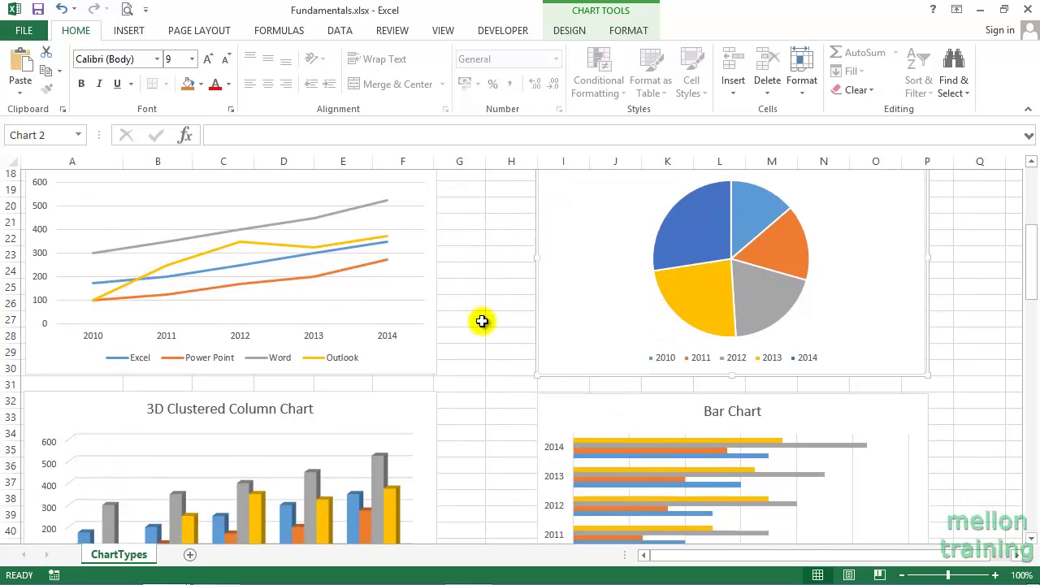
{"action": "scroll", "coordinate": [481, 321], "scroll_direction": "down", "scroll_amount": 3}
{"action": "scroll", "coordinate": [482, 321], "scroll_direction": "down", "scroll_amount": 1}
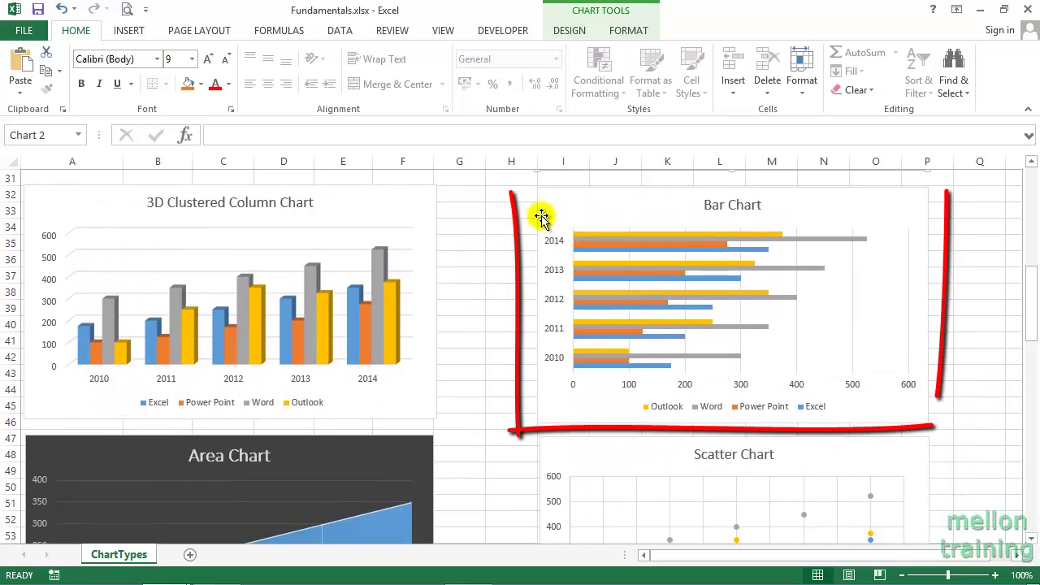
{"action": "left_click", "coordinate": [559, 201]}
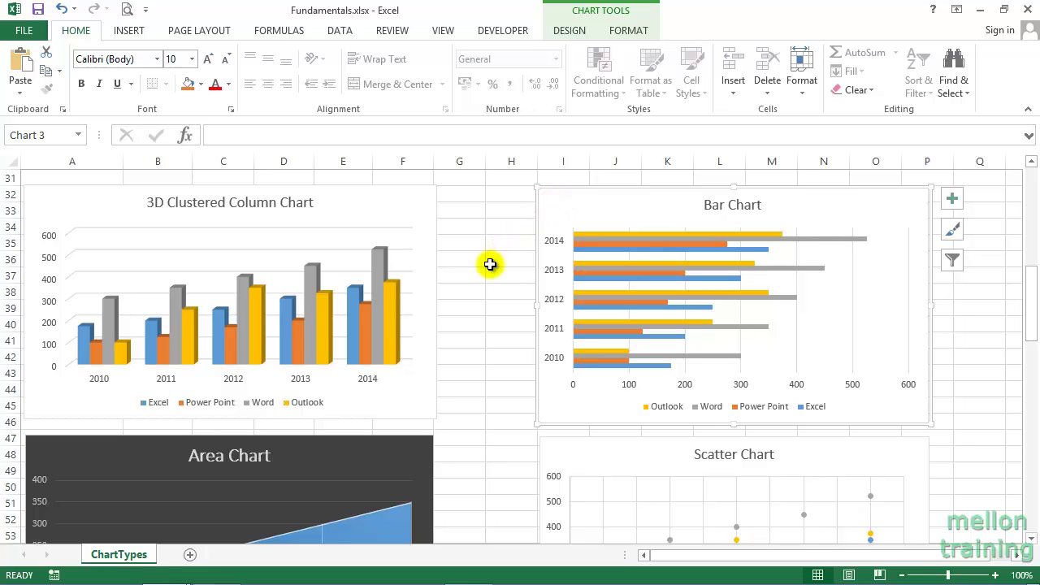
{"action": "scroll", "coordinate": [481, 345], "scroll_direction": "down", "scroll_amount": 1}
{"action": "scroll", "coordinate": [481, 345], "scroll_direction": "down", "scroll_amount": 2}
Select the Area, Scatter, Bubble and Stock charts in turn
{"action": "scroll", "coordinate": [481, 345], "scroll_direction": "down", "scroll_amount": 2}
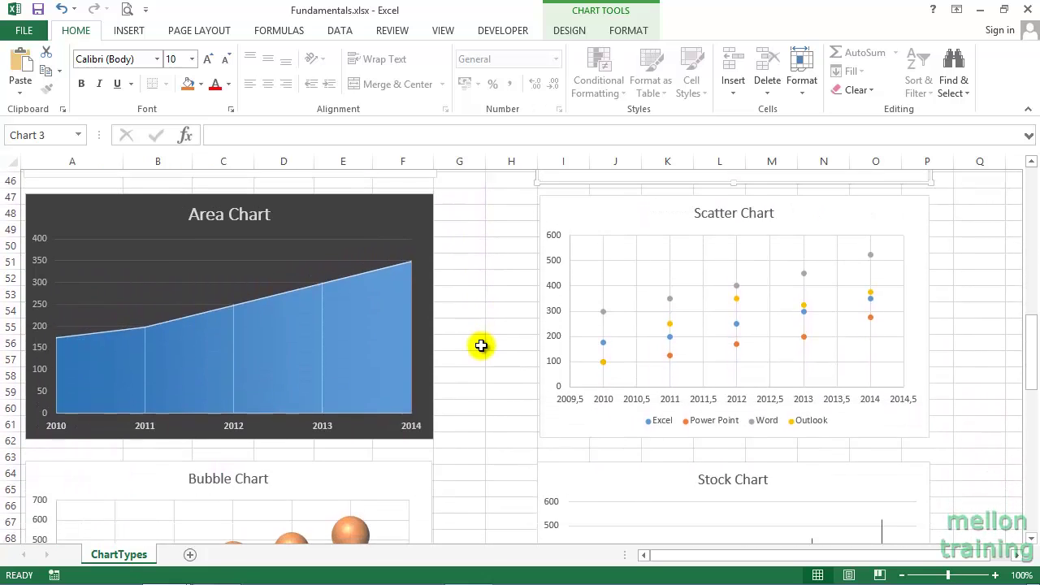
{"action": "left_click", "coordinate": [412, 204]}
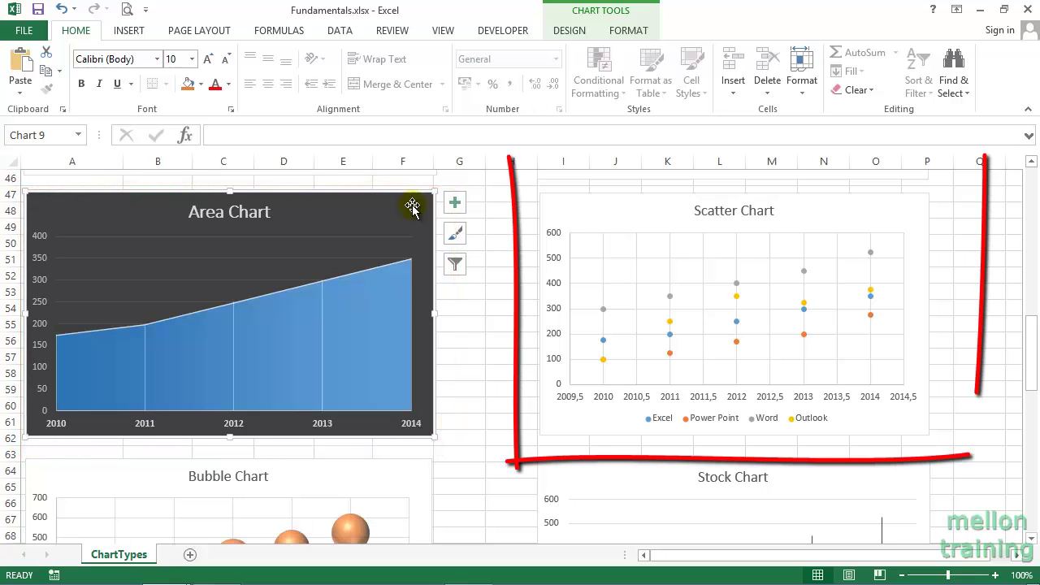
{"action": "left_click", "coordinate": [577, 209]}
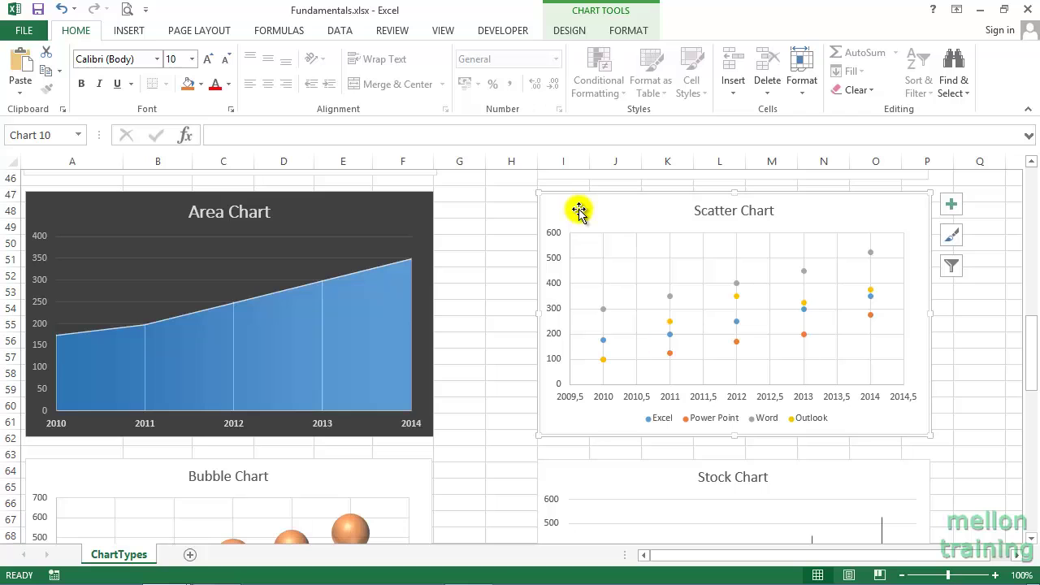
{"action": "scroll", "coordinate": [506, 307], "scroll_direction": "down", "scroll_amount": 3}
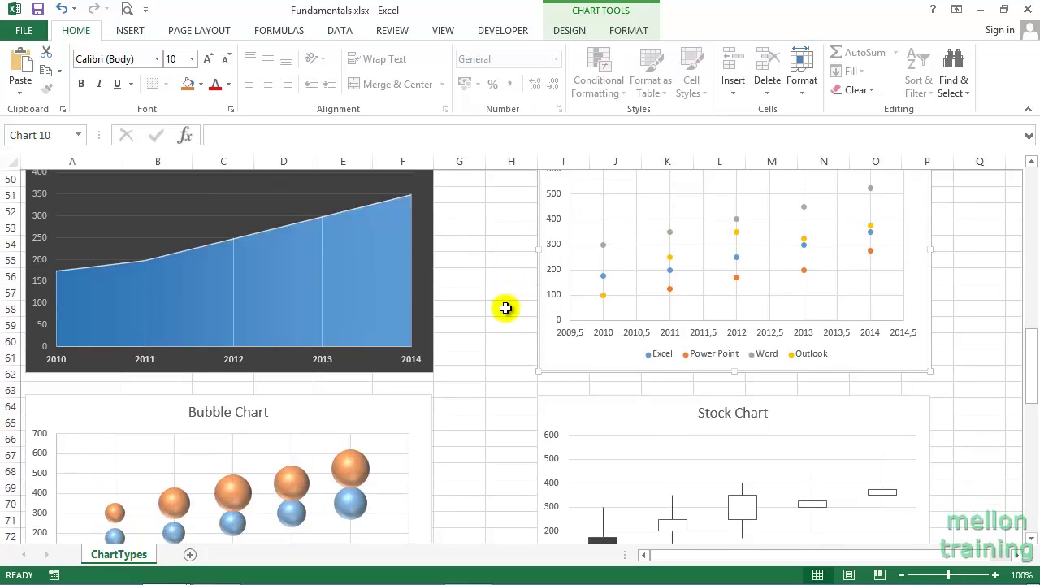
{"action": "scroll", "coordinate": [505, 308], "scroll_direction": "down", "scroll_amount": 2}
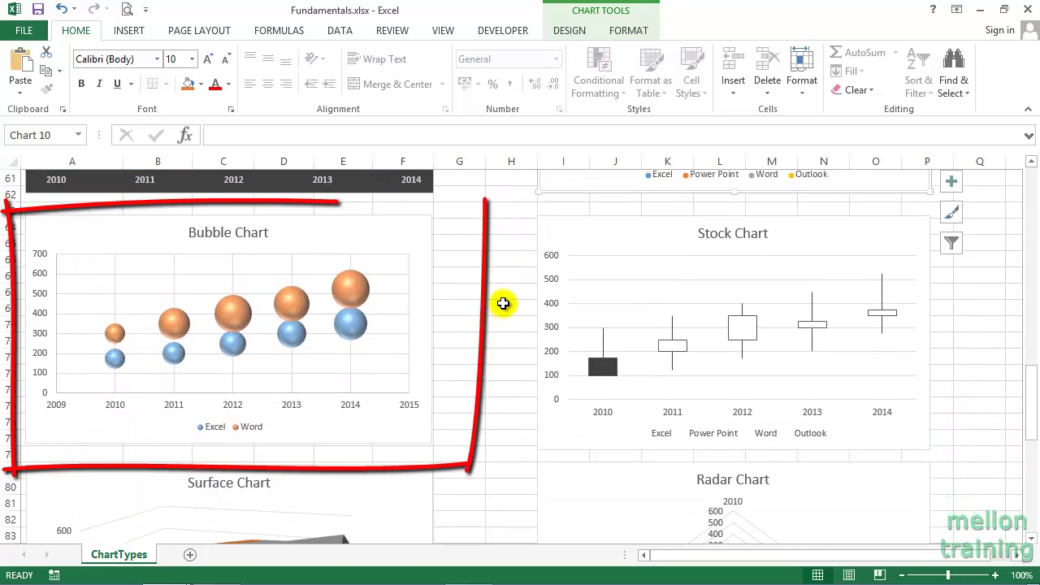
{"action": "left_click", "coordinate": [394, 227]}
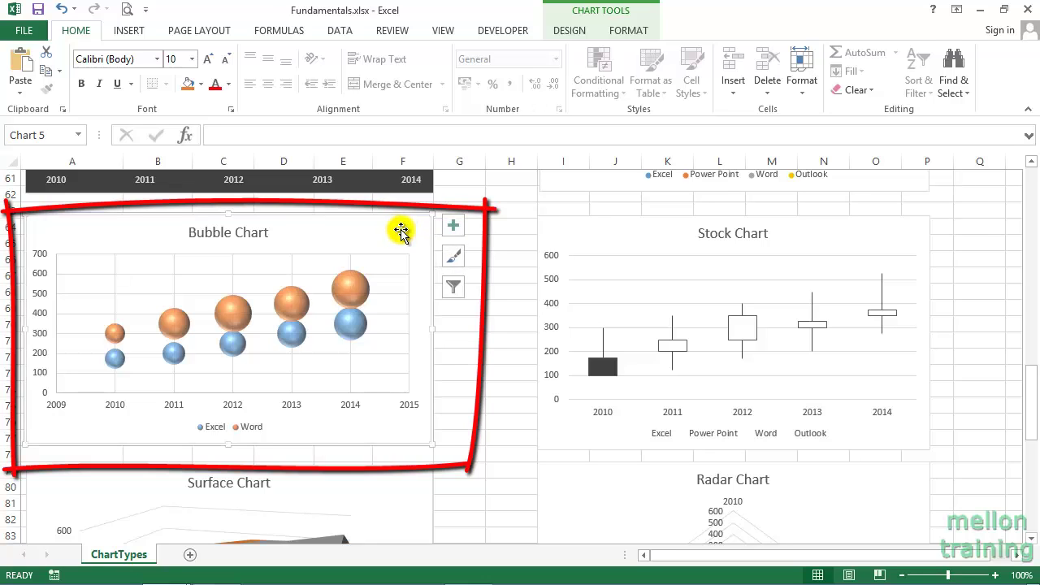
{"action": "left_click", "coordinate": [565, 229]}
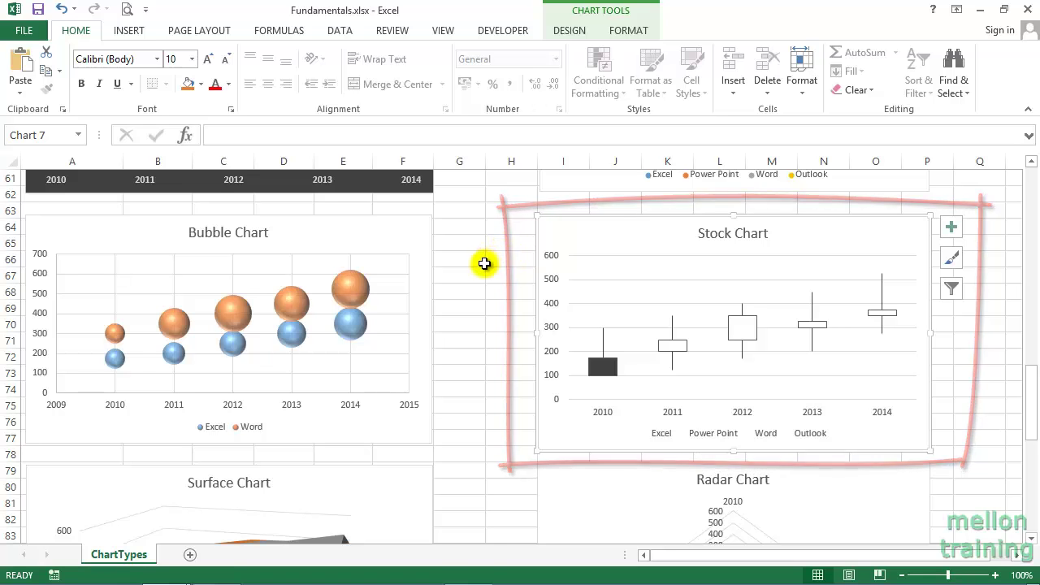
Continue down the sheet, selecting the Surface, Radar and Combo charts
{"action": "scroll", "coordinate": [483, 264], "scroll_direction": "down", "scroll_amount": 2}
{"action": "scroll", "coordinate": [482, 266], "scroll_direction": "down", "scroll_amount": 2}
{"action": "scroll", "coordinate": [482, 265], "scroll_direction": "down", "scroll_amount": 1}
{"action": "scroll", "coordinate": [482, 264], "scroll_direction": "down", "scroll_amount": 1}
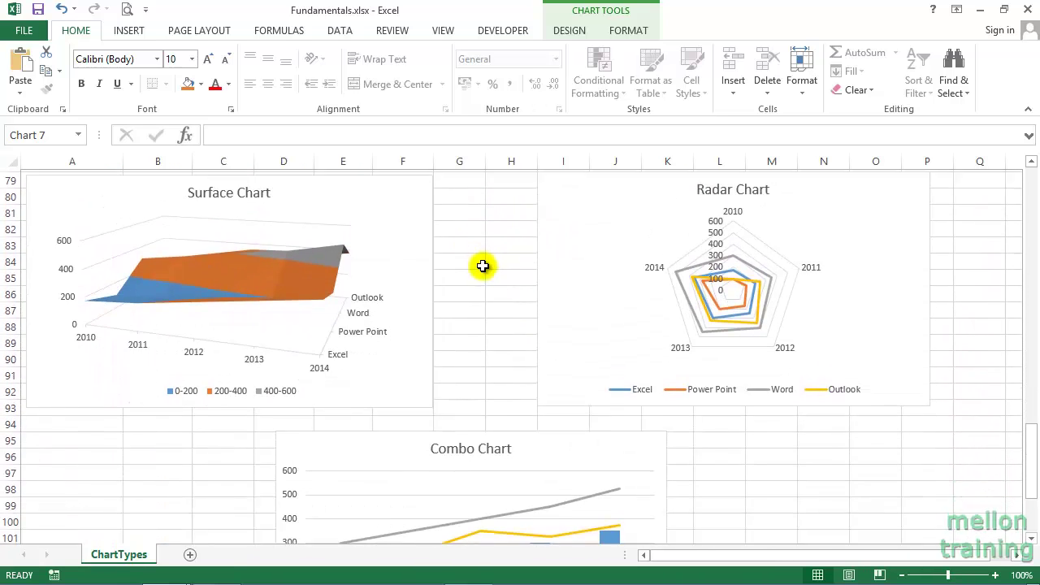
{"action": "scroll", "coordinate": [483, 263], "scroll_direction": "up", "scroll_amount": 1}
{"action": "left_click", "coordinate": [395, 244]}
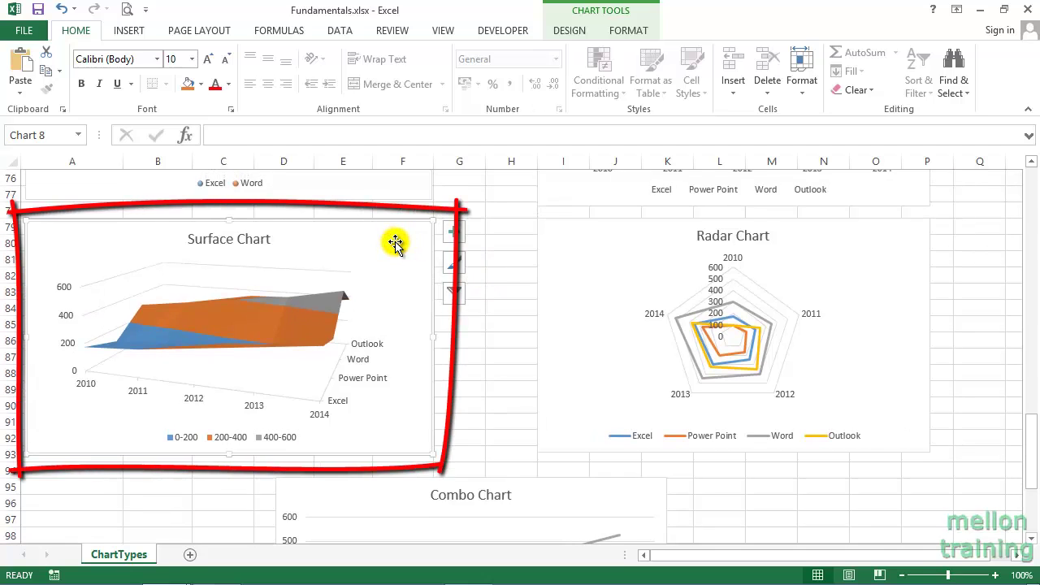
{"action": "left_click", "coordinate": [564, 234]}
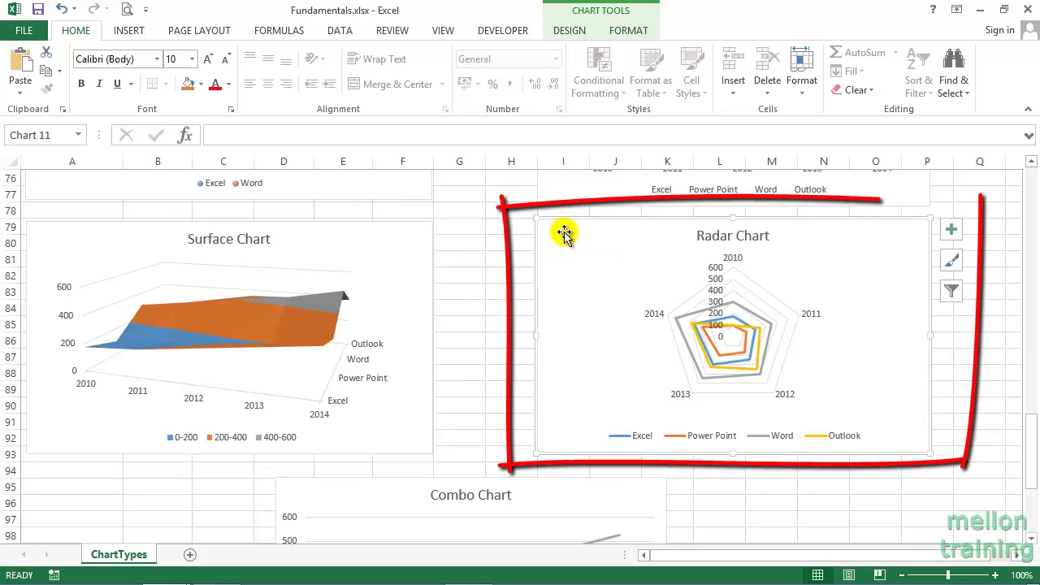
{"action": "scroll", "coordinate": [471, 271], "scroll_direction": "down", "scroll_amount": 4}
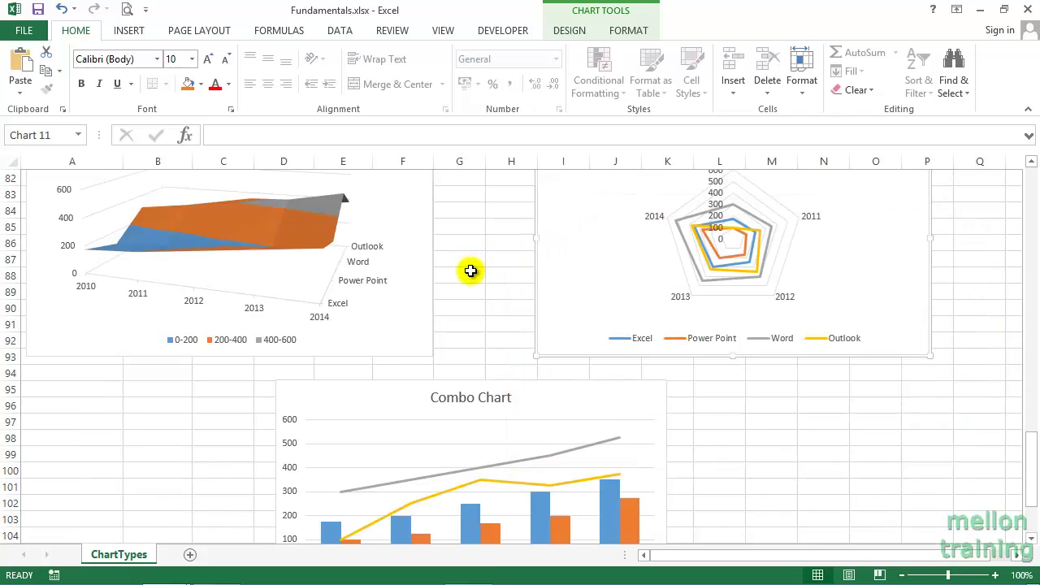
{"action": "scroll", "coordinate": [470, 271], "scroll_direction": "down", "scroll_amount": 2}
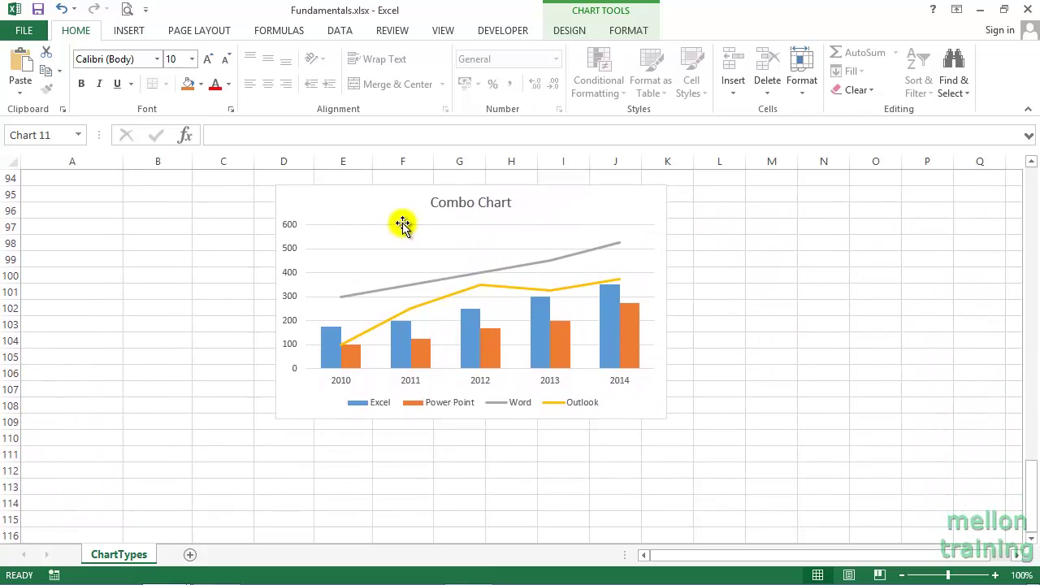
{"action": "left_click", "coordinate": [369, 204]}
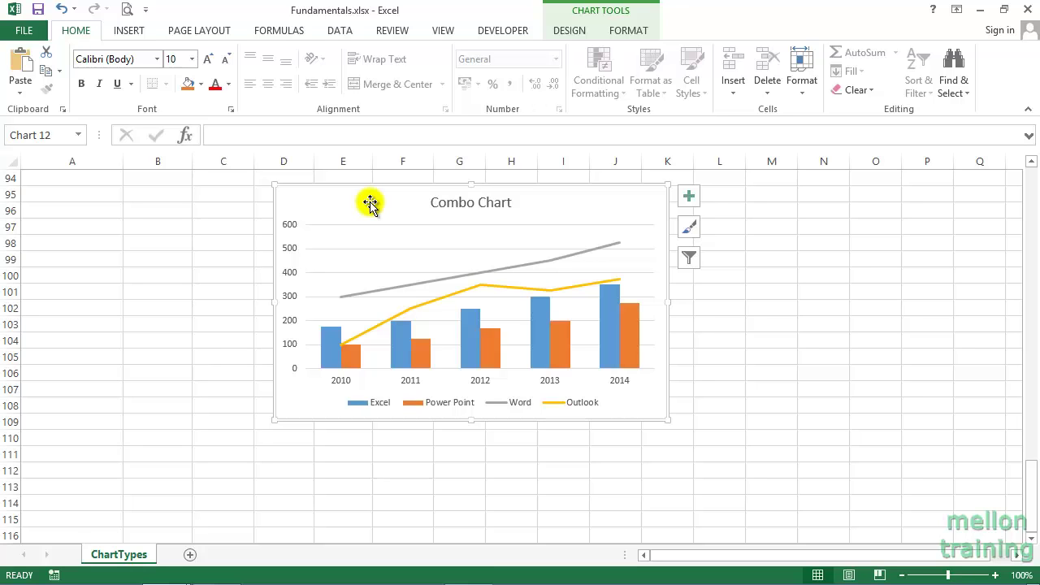
Go back up to row 1 and select the Clustered Column Chart beside the Sales table
{"action": "scroll", "coordinate": [368, 204], "scroll_direction": "up", "scroll_amount": 2}
{"action": "scroll", "coordinate": [423, 251], "scroll_direction": "up", "scroll_amount": 3}
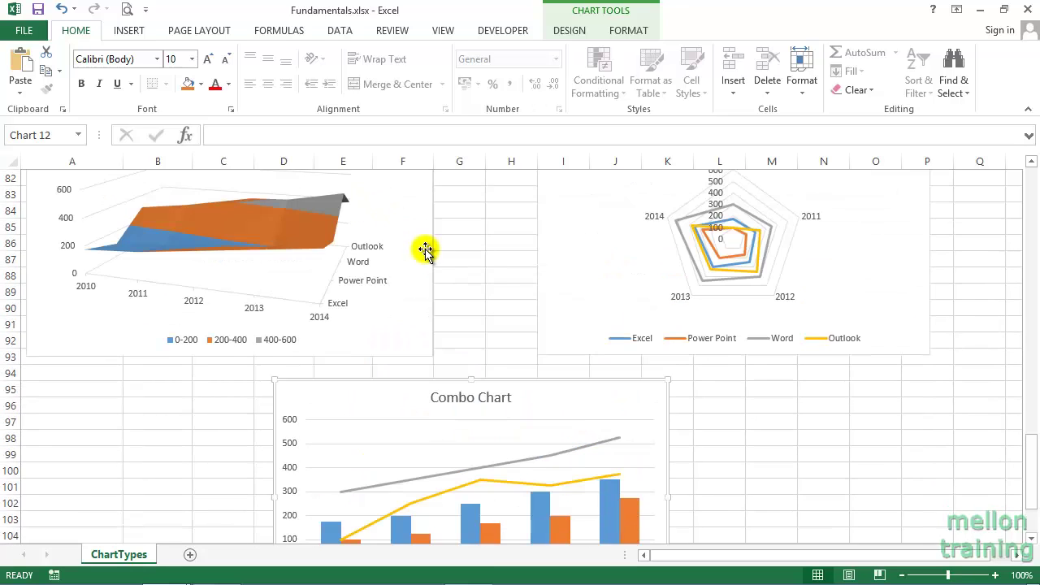
{"action": "scroll", "coordinate": [452, 277], "scroll_direction": "up", "scroll_amount": 2}
{"action": "scroll", "coordinate": [478, 328], "scroll_direction": "up", "scroll_amount": 2}
{"action": "scroll", "coordinate": [478, 327], "scroll_direction": "up", "scroll_amount": 5}
{"action": "scroll", "coordinate": [477, 330], "scroll_direction": "up", "scroll_amount": 4}
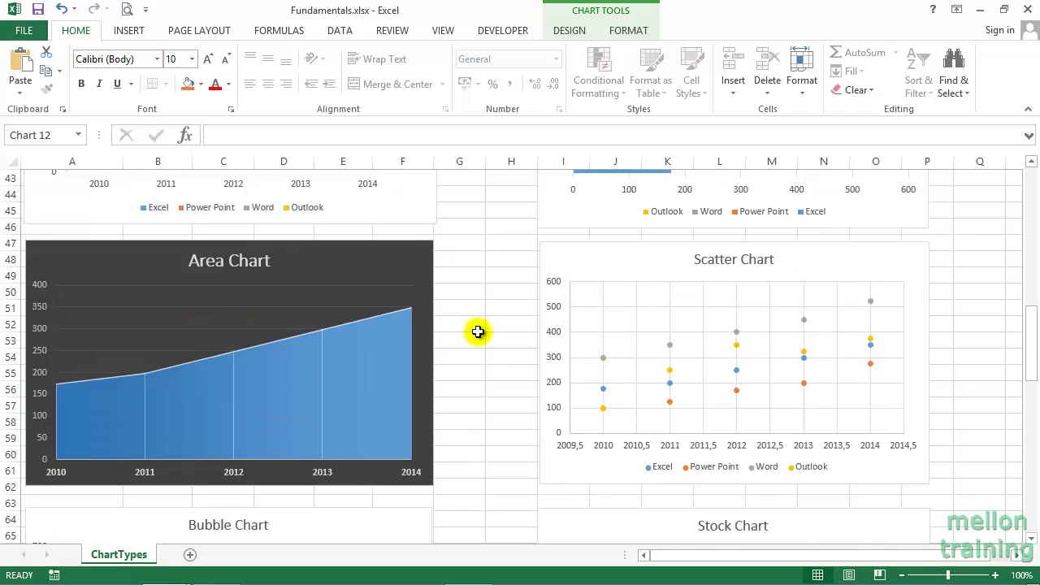
{"action": "scroll", "coordinate": [477, 330], "scroll_direction": "up", "scroll_amount": 5}
{"action": "scroll", "coordinate": [478, 332], "scroll_direction": "up", "scroll_amount": 5}
{"action": "scroll", "coordinate": [478, 331], "scroll_direction": "up", "scroll_amount": 4}
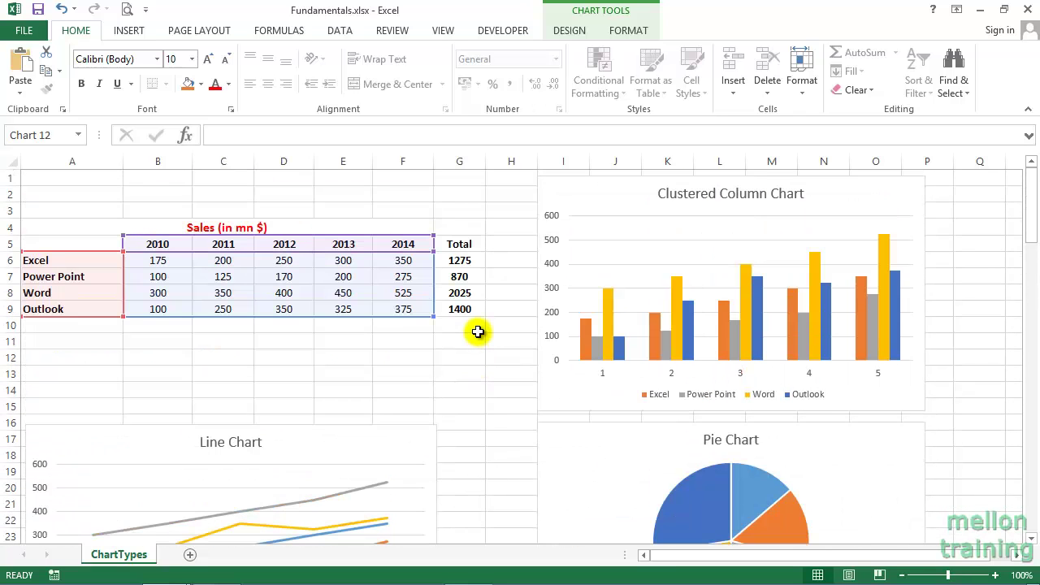
{"action": "left_click", "coordinate": [606, 188]}
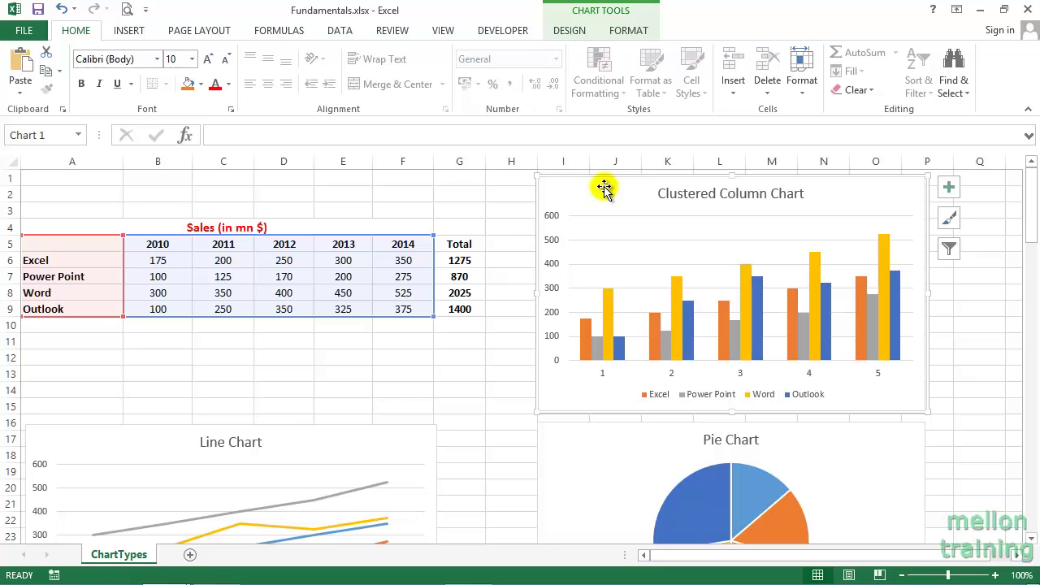
Show the Chart Tools Design options for the selected Clustered Column Chart
{"action": "left_click", "coordinate": [569, 33]}
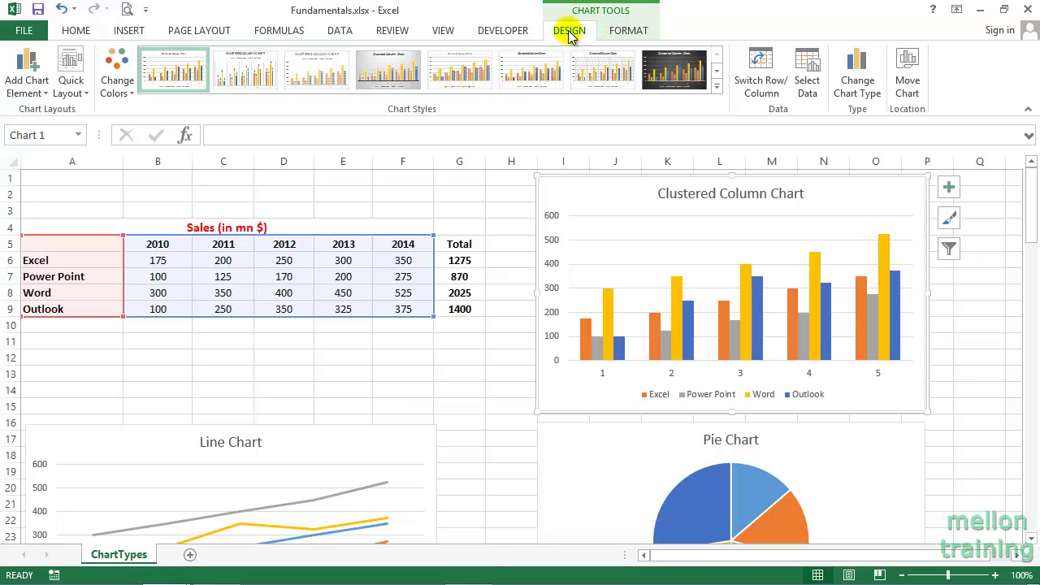
{"action": "left_click", "coordinate": [858, 81]}
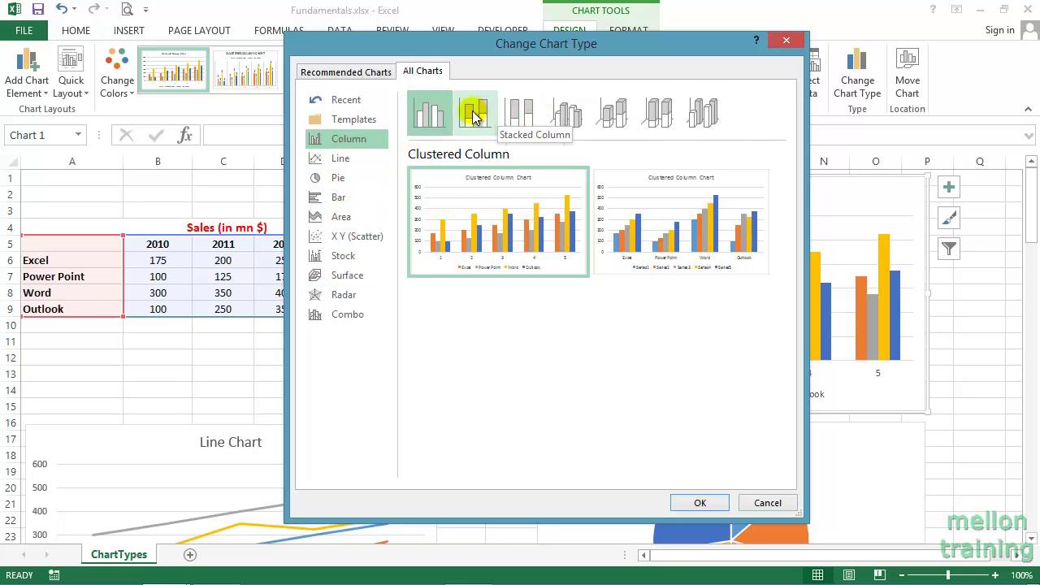
{"action": "left_click", "coordinate": [786, 39]}
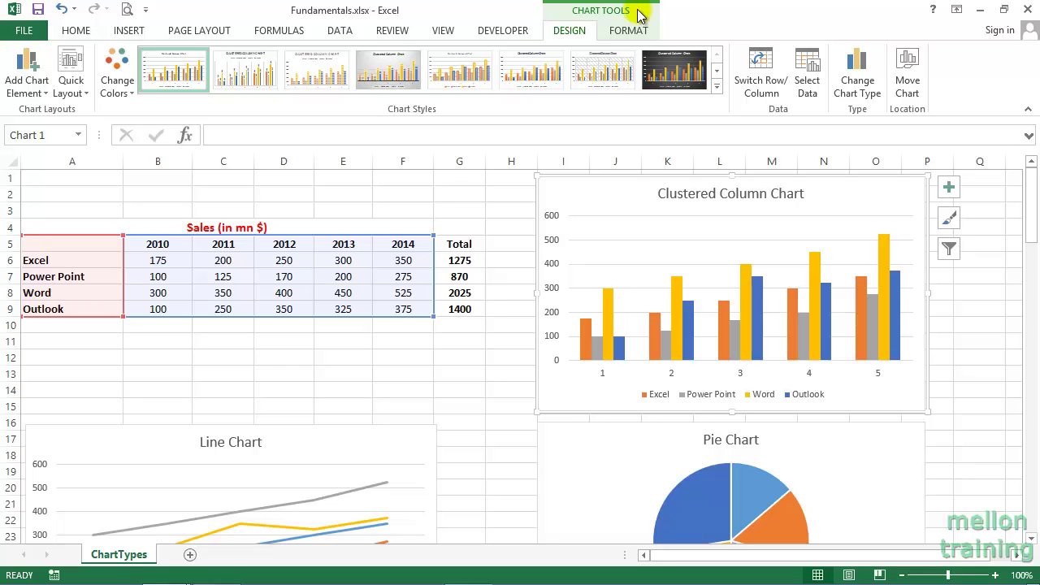
View the Format tools, browse the Chart Styles gallery without applying one, then deselect via cell H2
{"action": "left_click", "coordinate": [629, 32]}
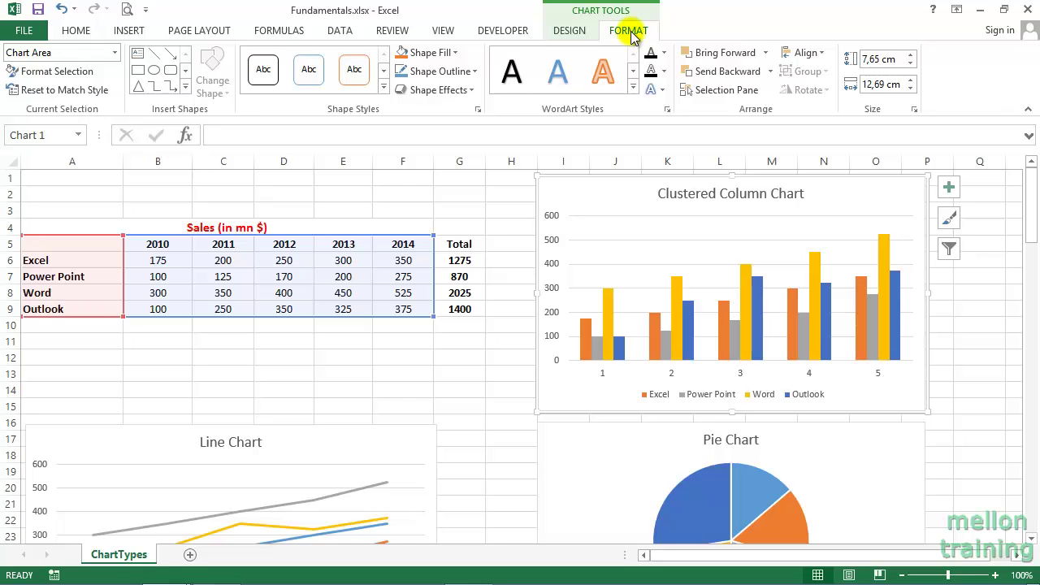
{"action": "left_click", "coordinate": [580, 31]}
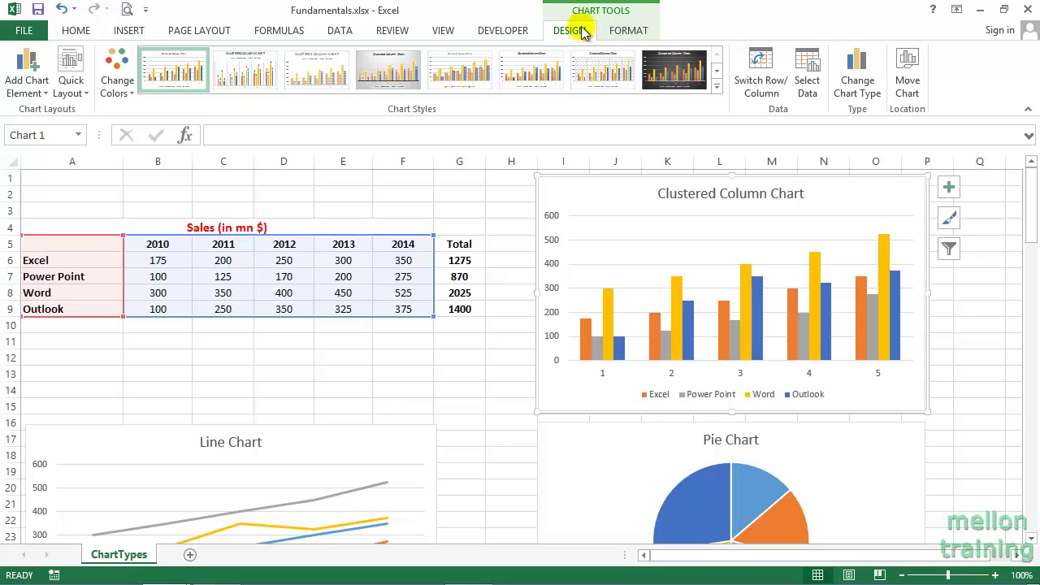
{"action": "left_click", "coordinate": [719, 88]}
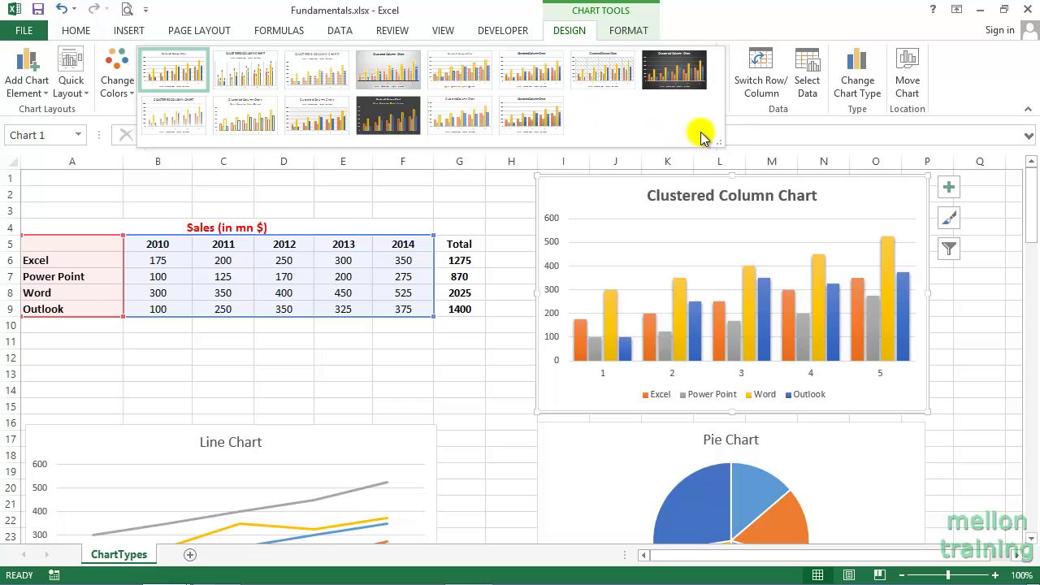
{"action": "left_click", "coordinate": [735, 39]}
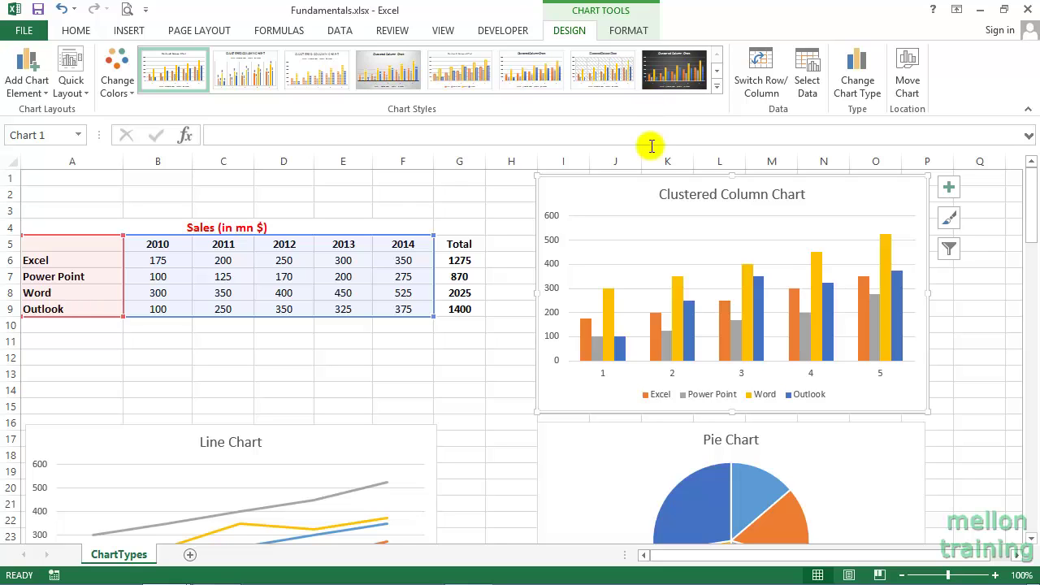
{"action": "left_click", "coordinate": [504, 197]}
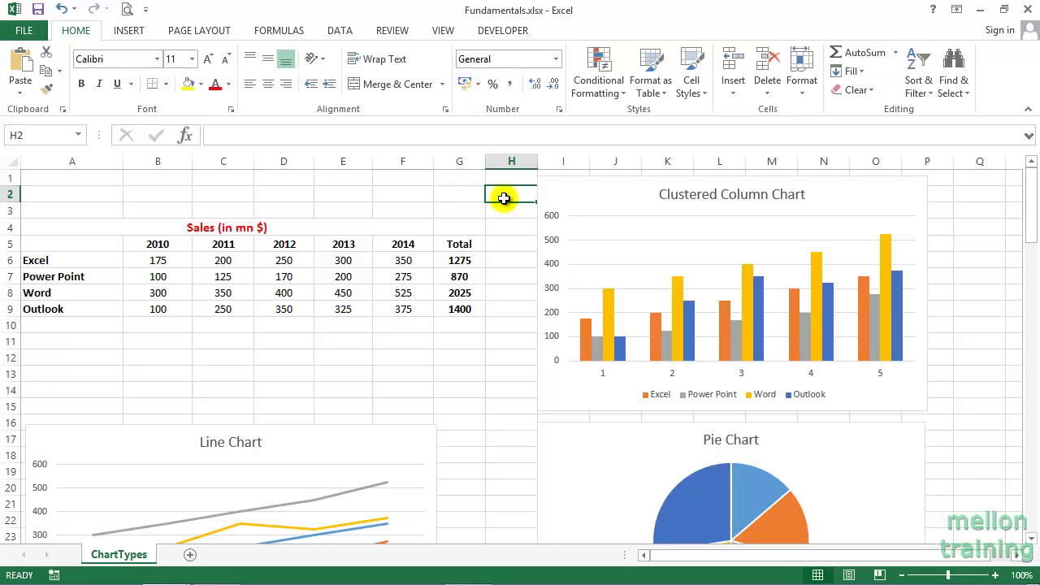
{"action": "double_click", "coordinate": [582, 198]}
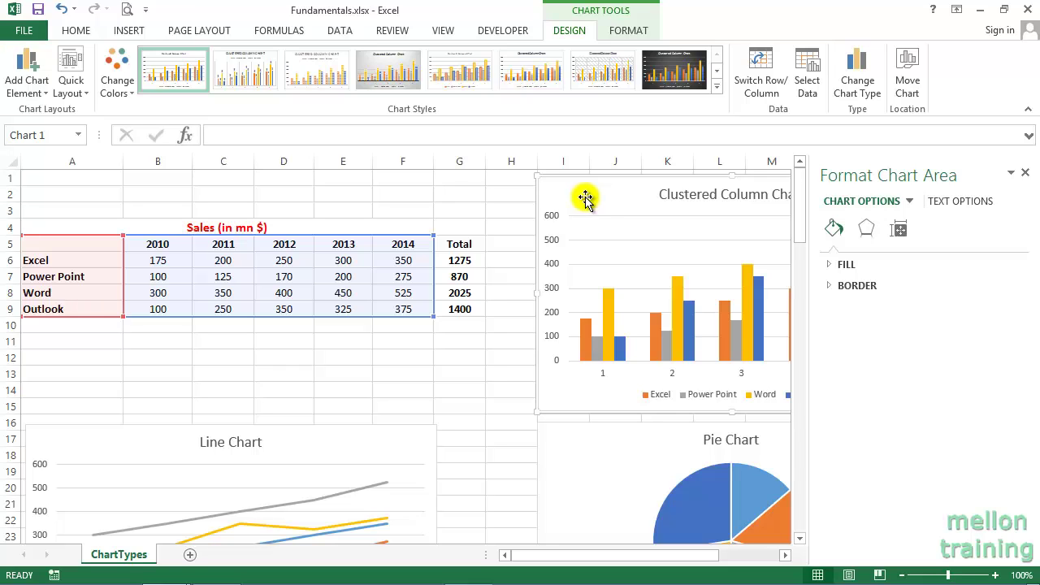
{"action": "left_click", "coordinate": [662, 194]}
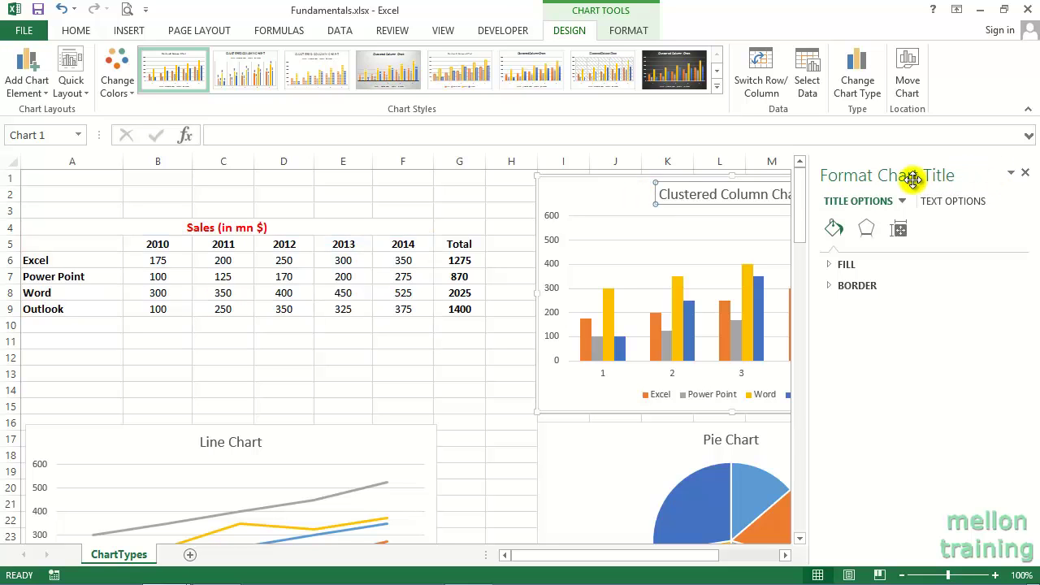
{"action": "mouse_move", "coordinate": [913, 180]}
{"action": "left_mouse_down"}
{"action": "mouse_move", "coordinate": [400, 124]}
{"action": "mouse_move", "coordinate": [339, 159]}
{"action": "mouse_move", "coordinate": [259, 130]}
{"action": "left_mouse_up"}
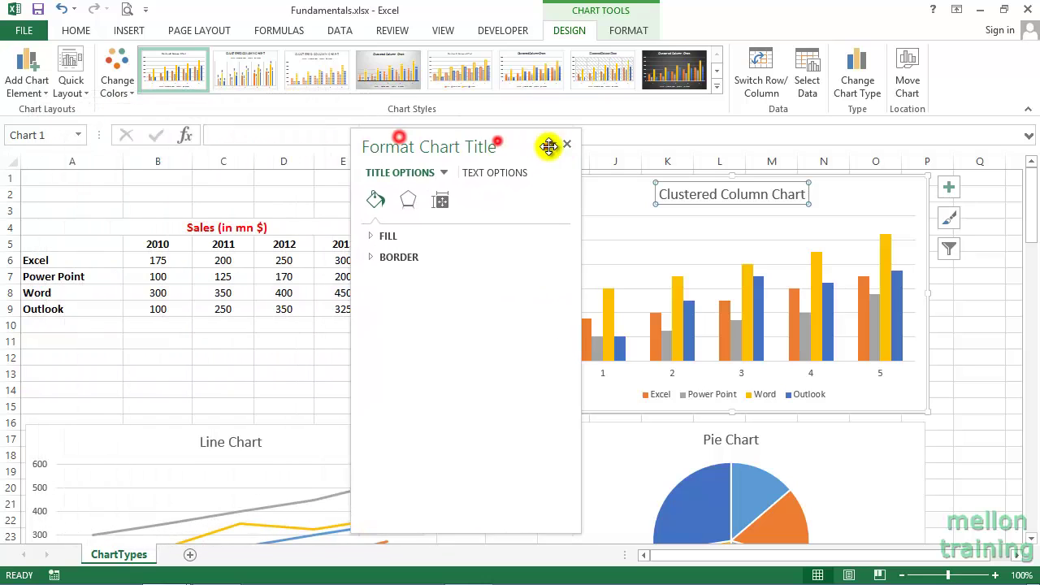
{"action": "mouse_move", "coordinate": [251, 131]}
{"action": "left_mouse_down"}
{"action": "mouse_move", "coordinate": [989, 158]}
{"action": "mouse_move", "coordinate": [1029, 148]}
{"action": "left_mouse_up"}
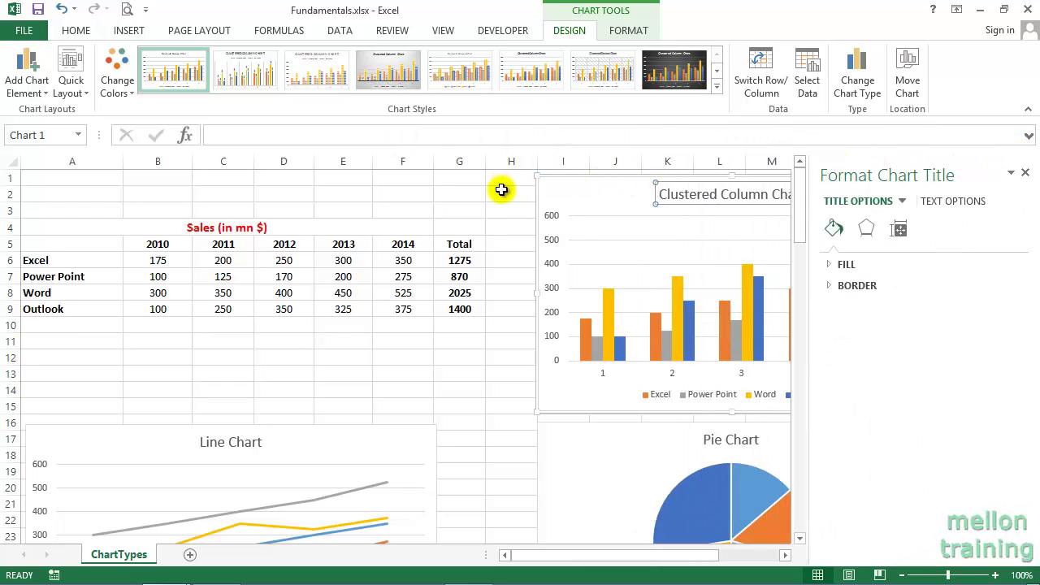
{"action": "left_click", "coordinate": [1028, 175]}
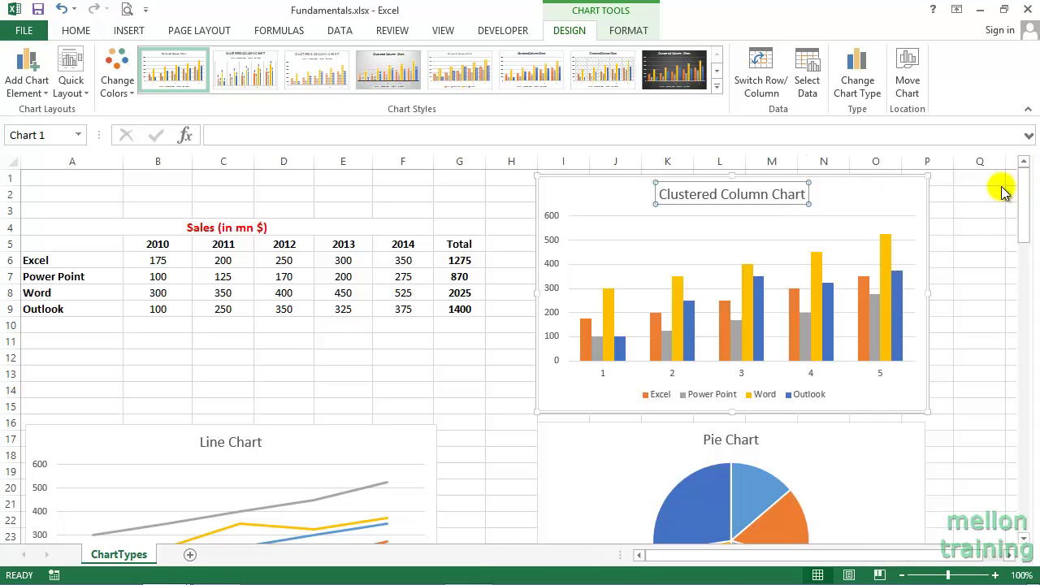
{"action": "left_click", "coordinate": [512, 208]}
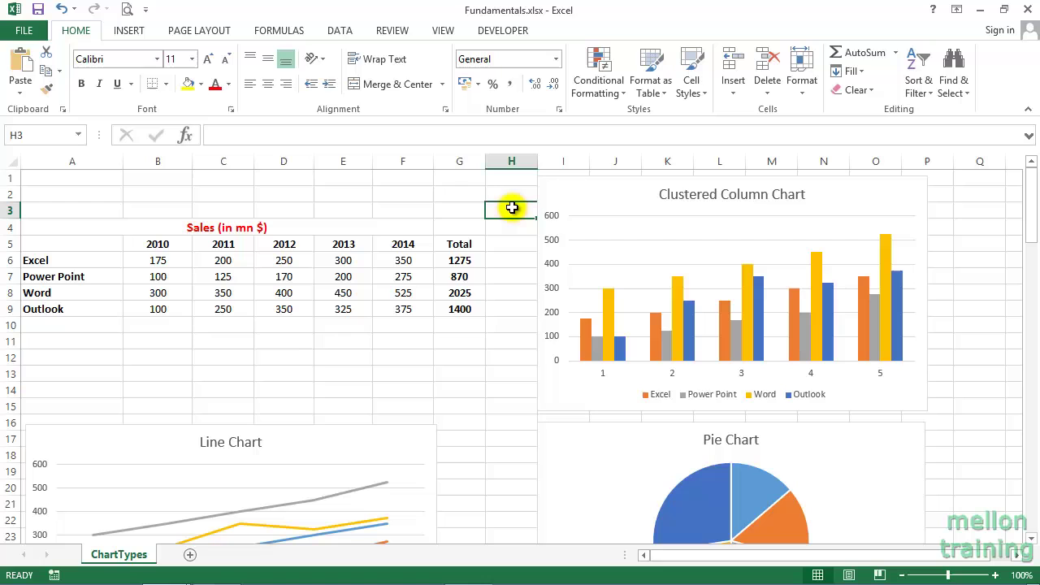
{"action": "right_click", "coordinate": [605, 192]}
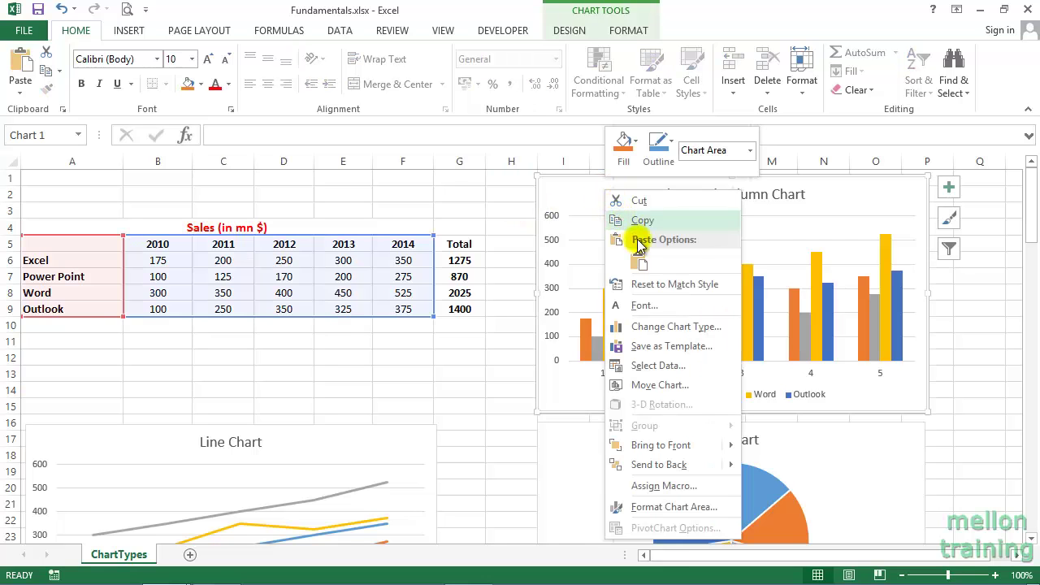
{"action": "left_click", "coordinate": [682, 508]}
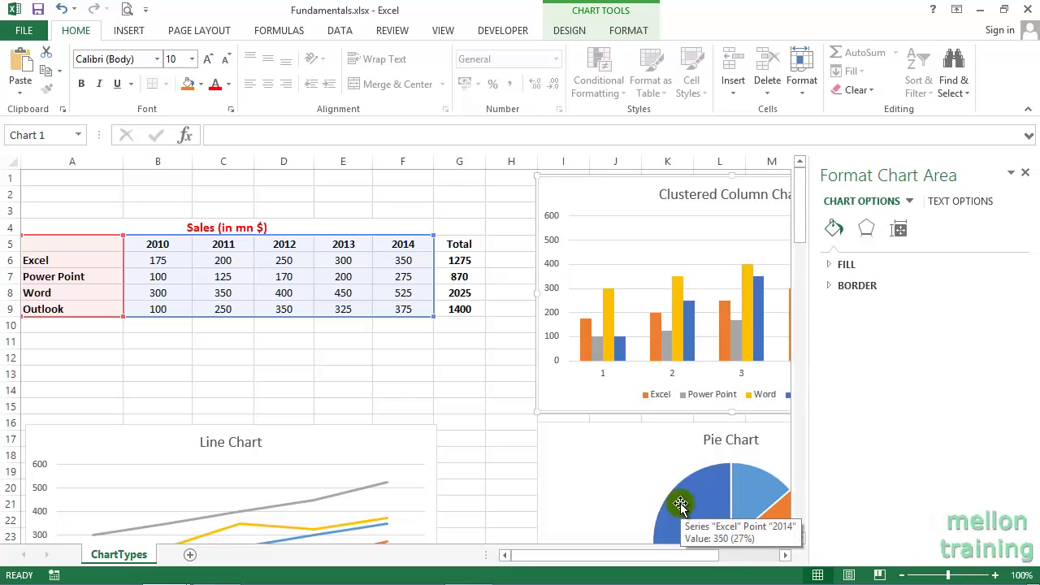
{"action": "left_click", "coordinate": [1026, 173]}
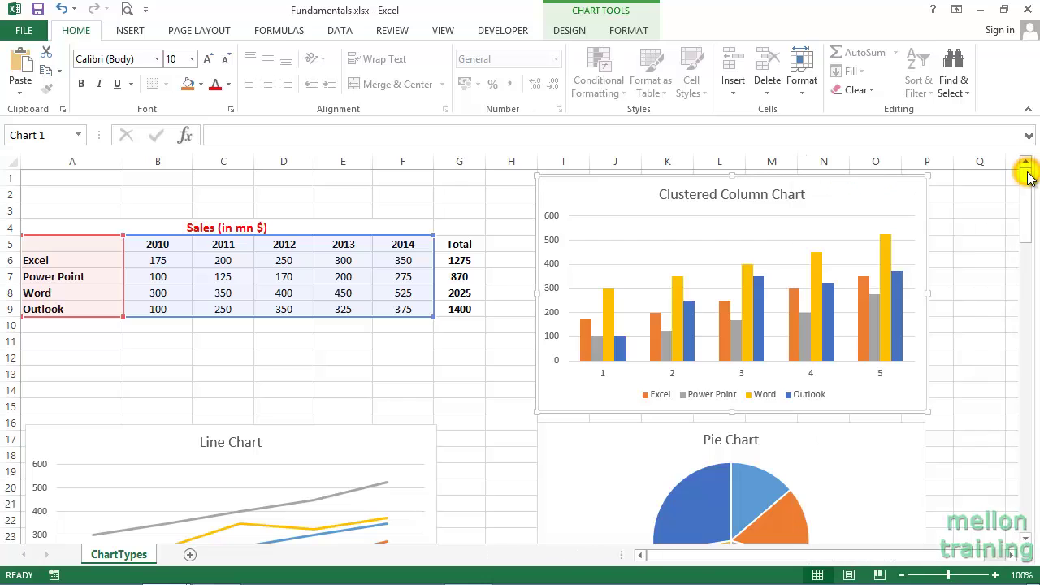
{"action": "left_click", "coordinate": [73, 180]}
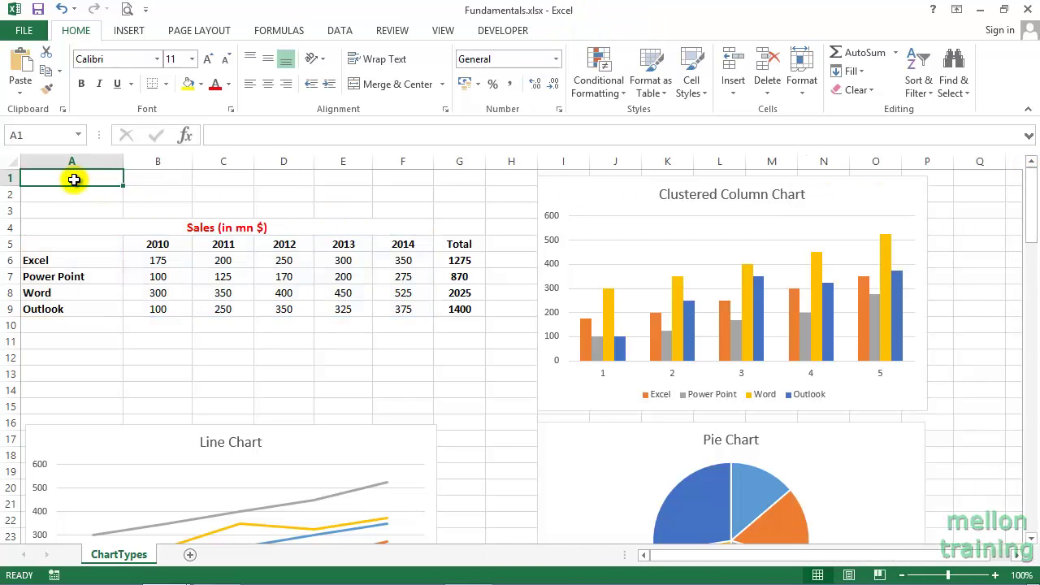